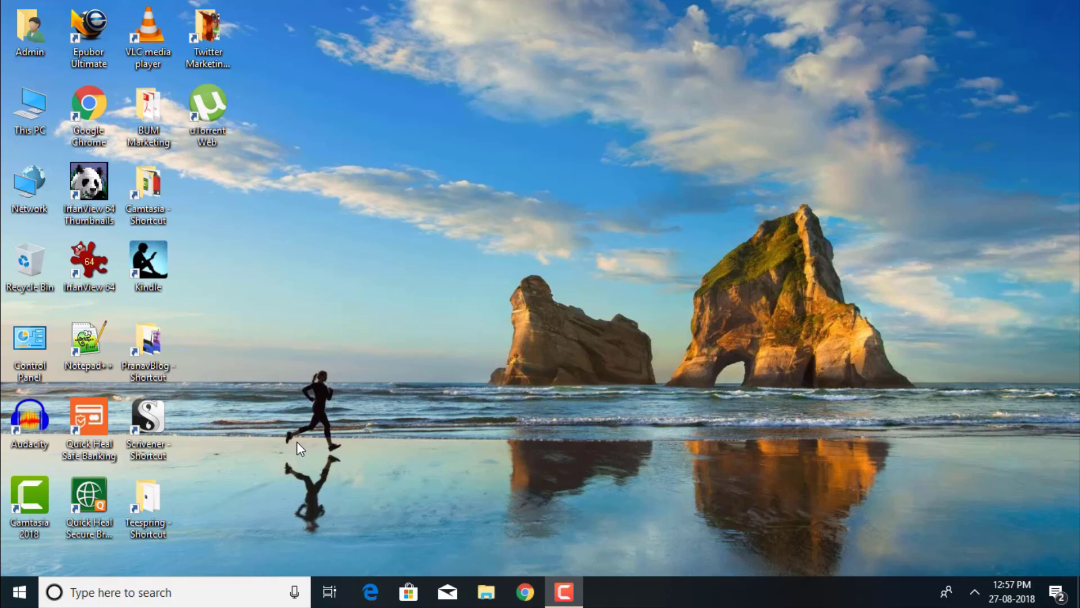
- Search Windows for "disk partition", open Create and format hard disk partitions, and maximize the Disk Management window
left_click(79, 593)
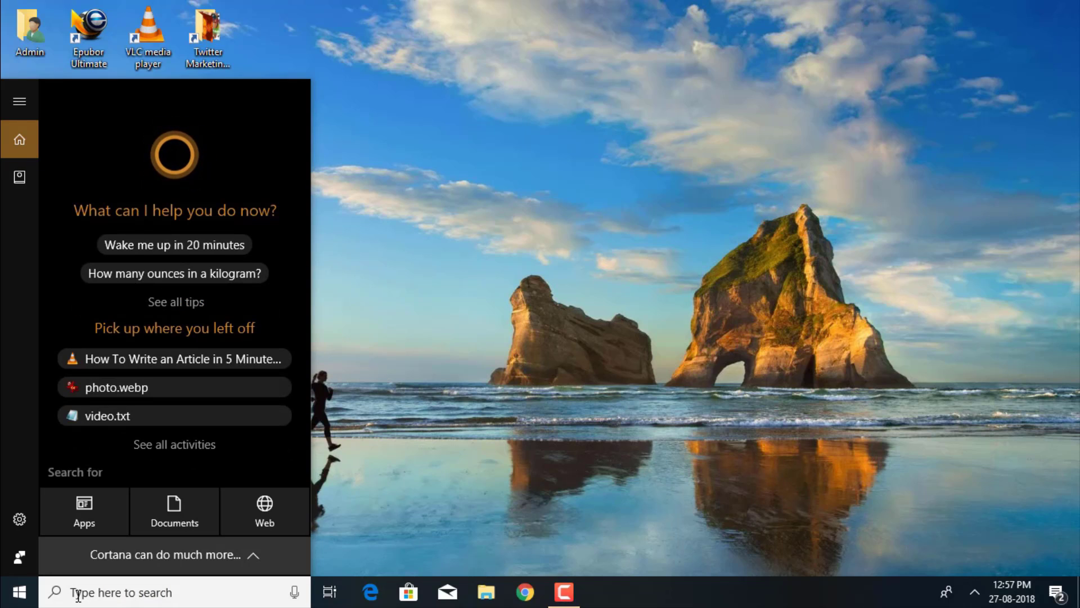
type("d")
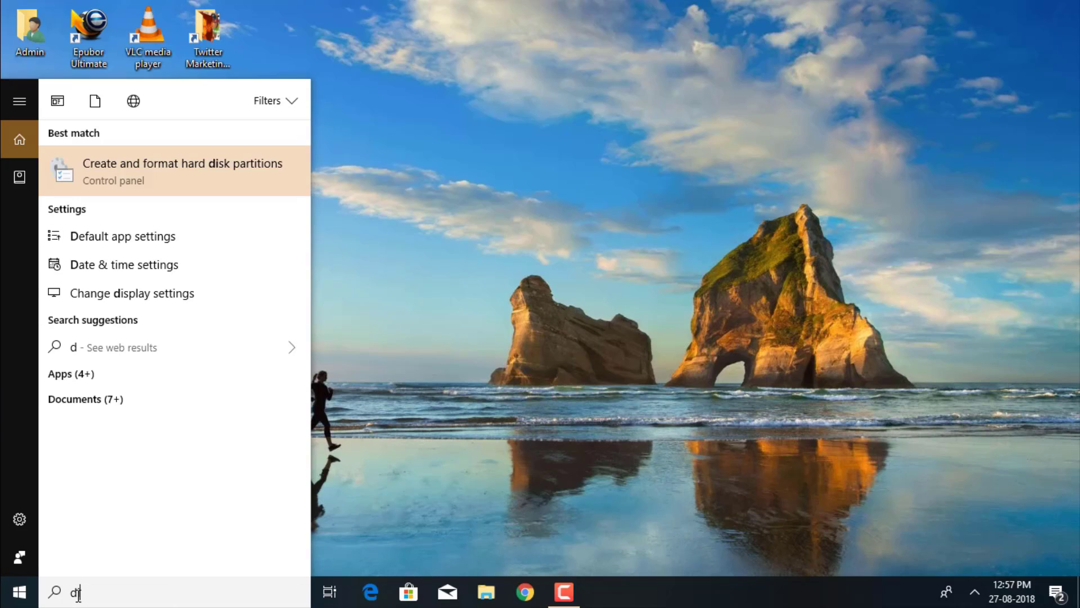
type("isk")
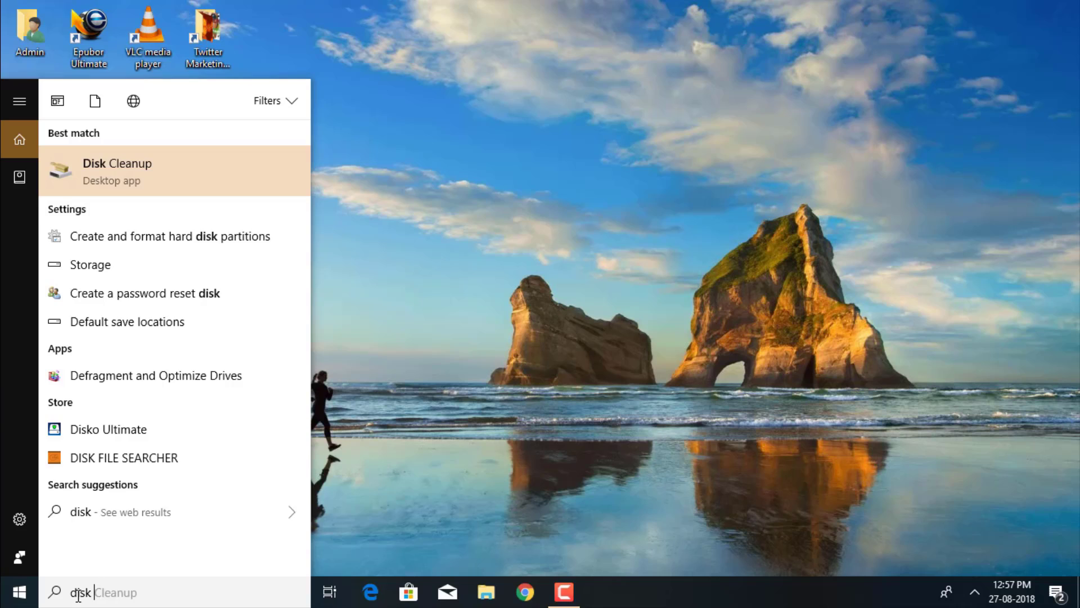
type(" part")
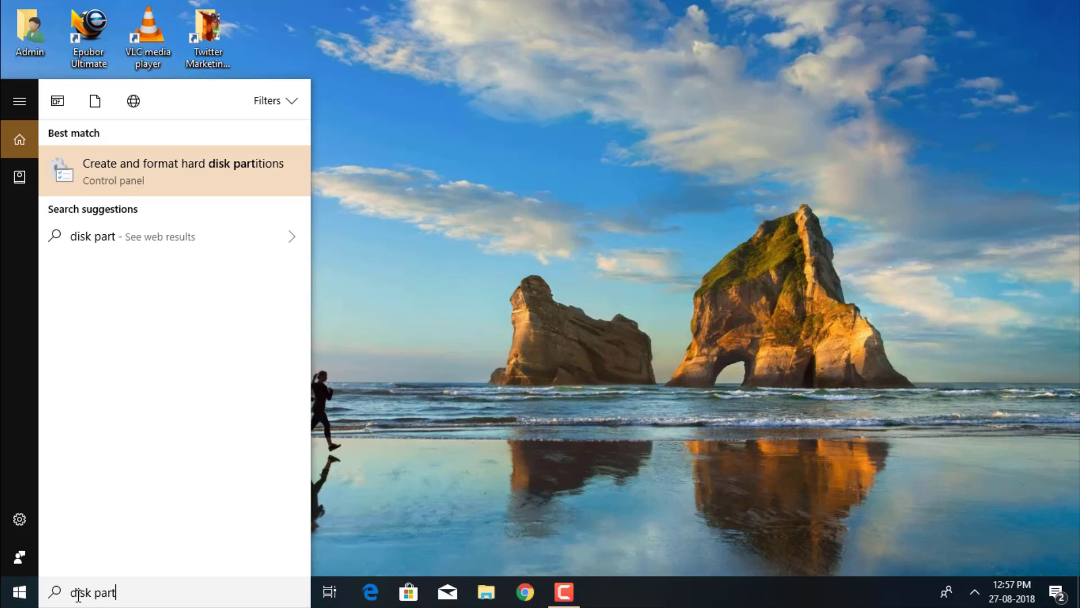
type("ition")
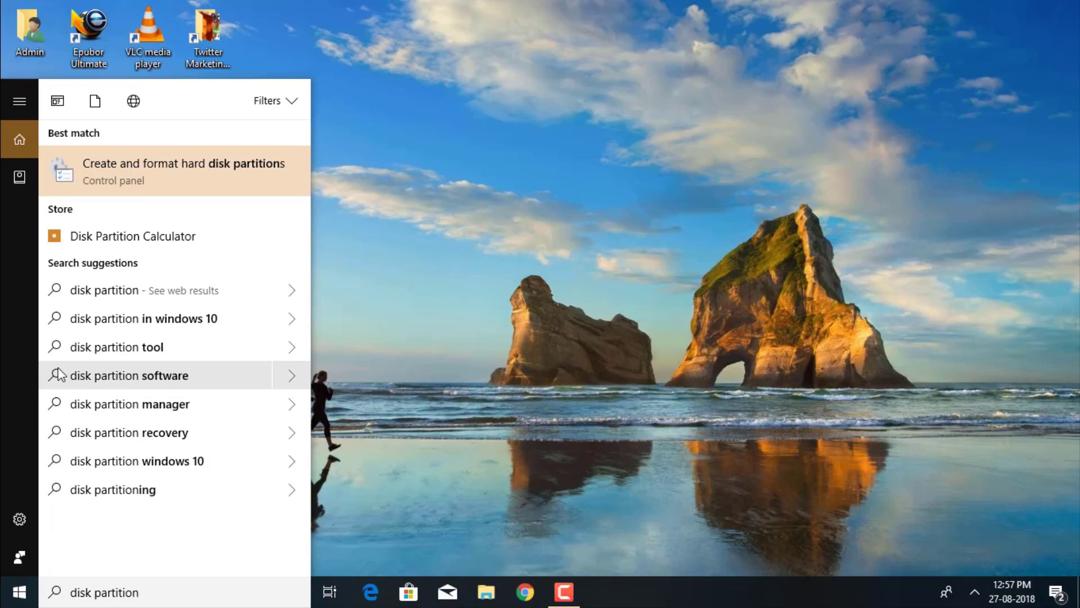
left_click(102, 166)
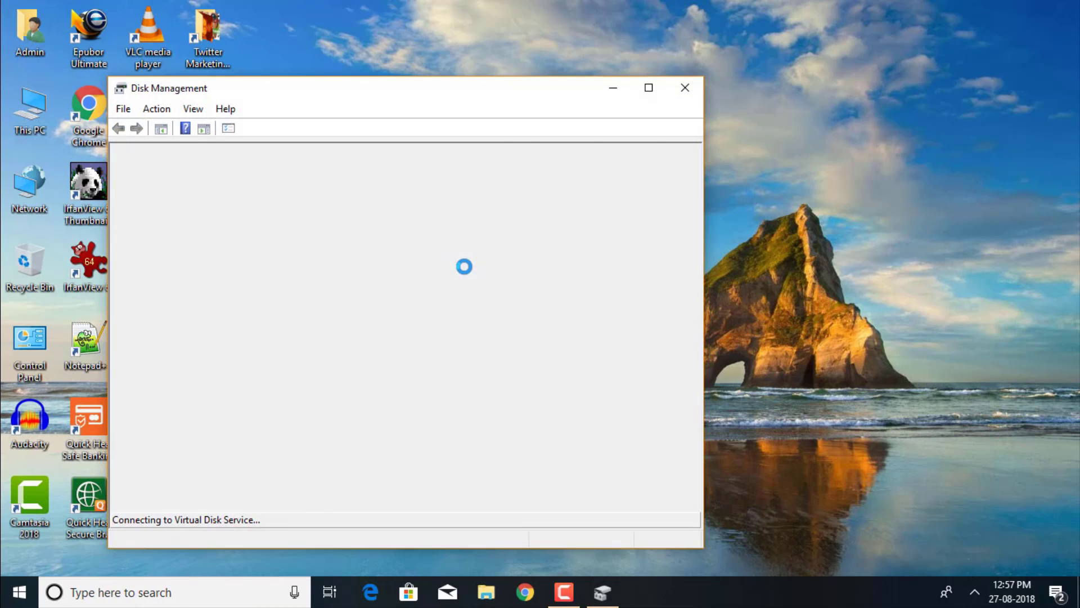
left_click(648, 89)
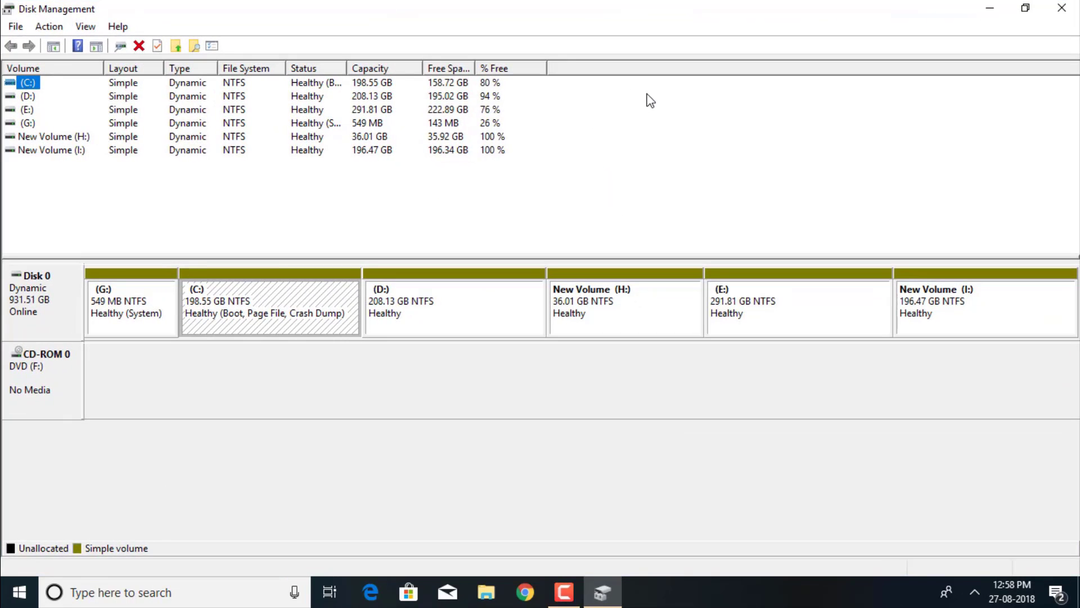
- Shrink the D: volume by 2000 MB to free up unallocated space on Disk 0
left_click(497, 302)
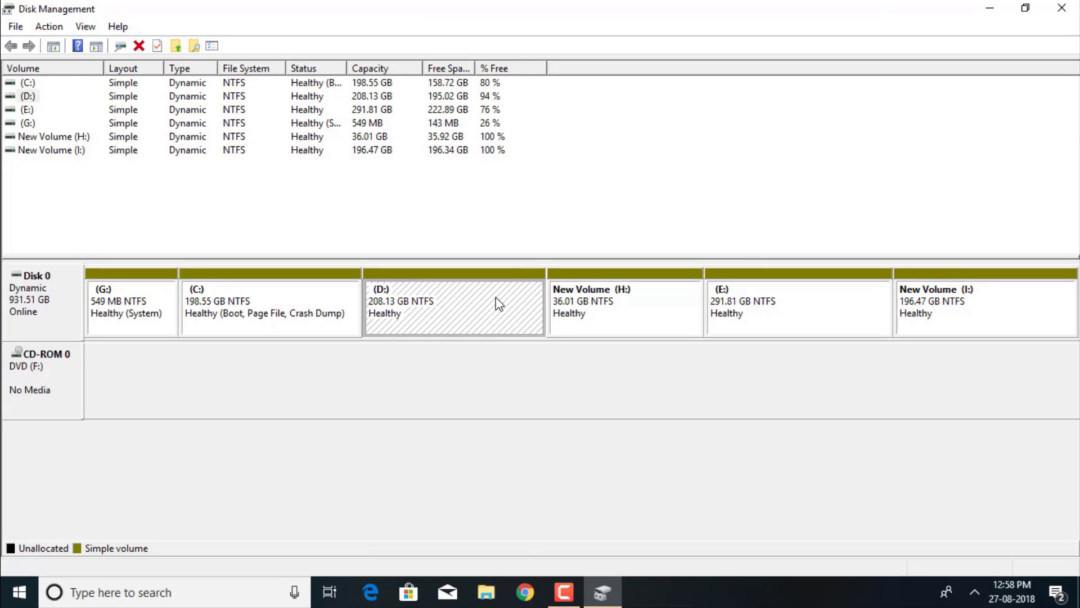
right_click(497, 302)
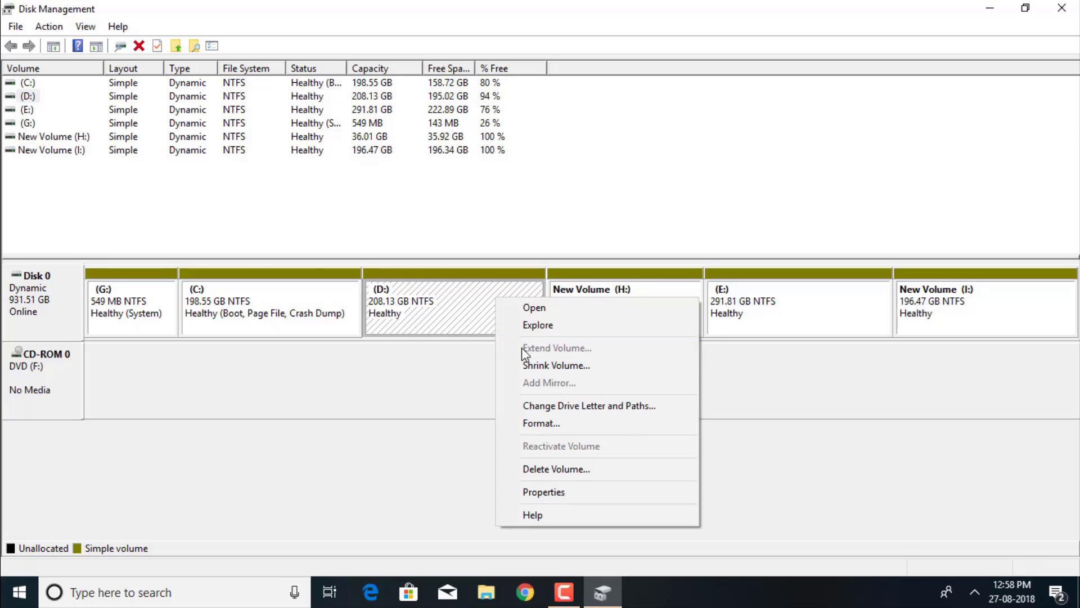
left_click(539, 365)
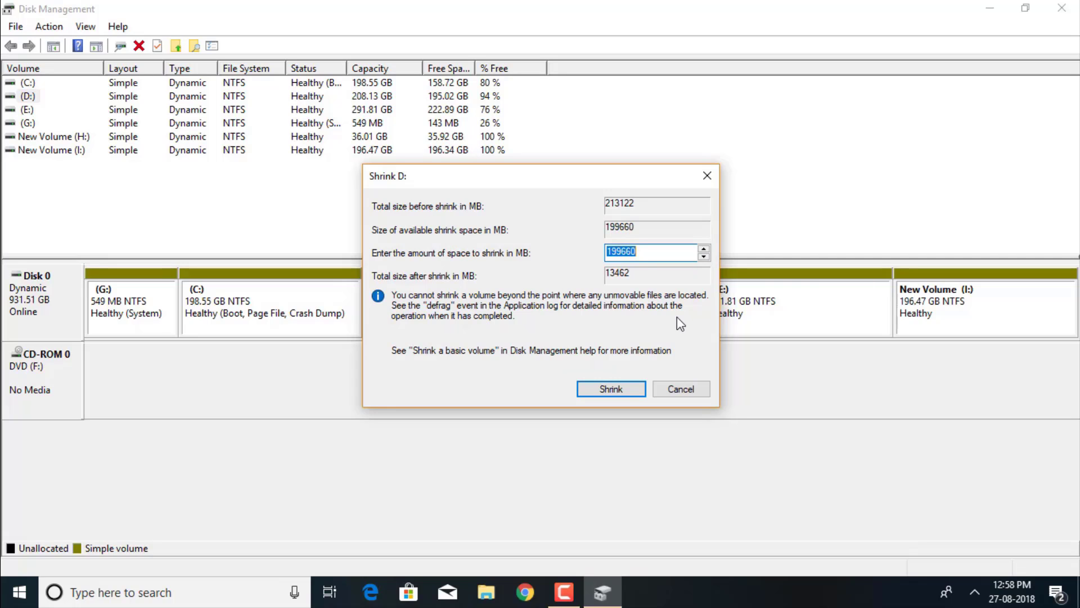
left_click(645, 253)
key("BackSpace")
key("BackSpace")
key("BackSpace")
key("BackSpace")
key("BackSpace")
key("BackSpace")
type("20")
type("00")
left_click(626, 395)
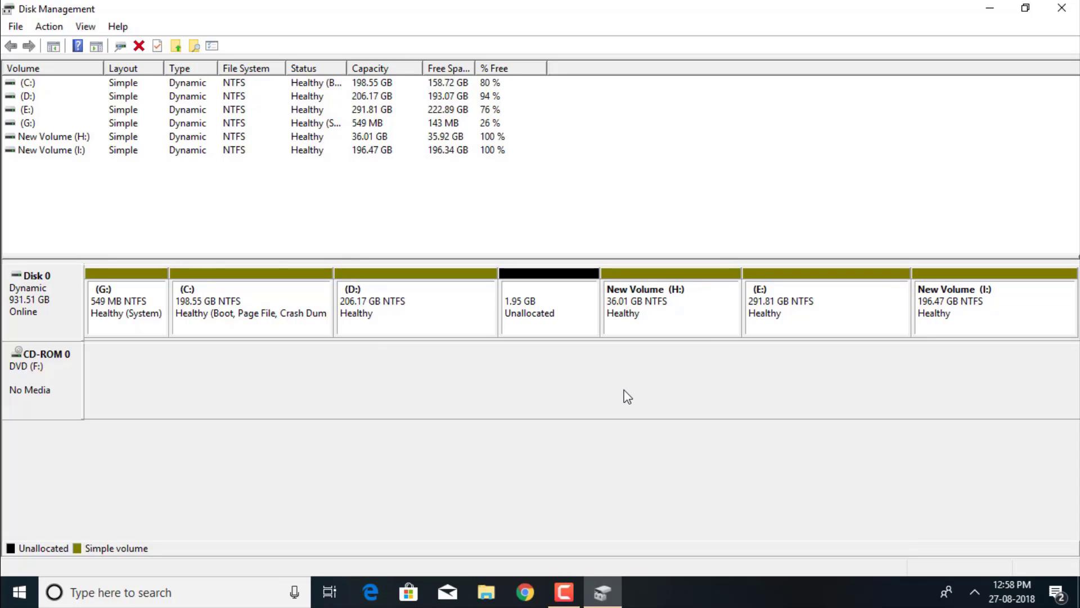
- Set up a new simple volume on the unallocated space with a size of 1999 MB and drive letter J
left_click(551, 314)
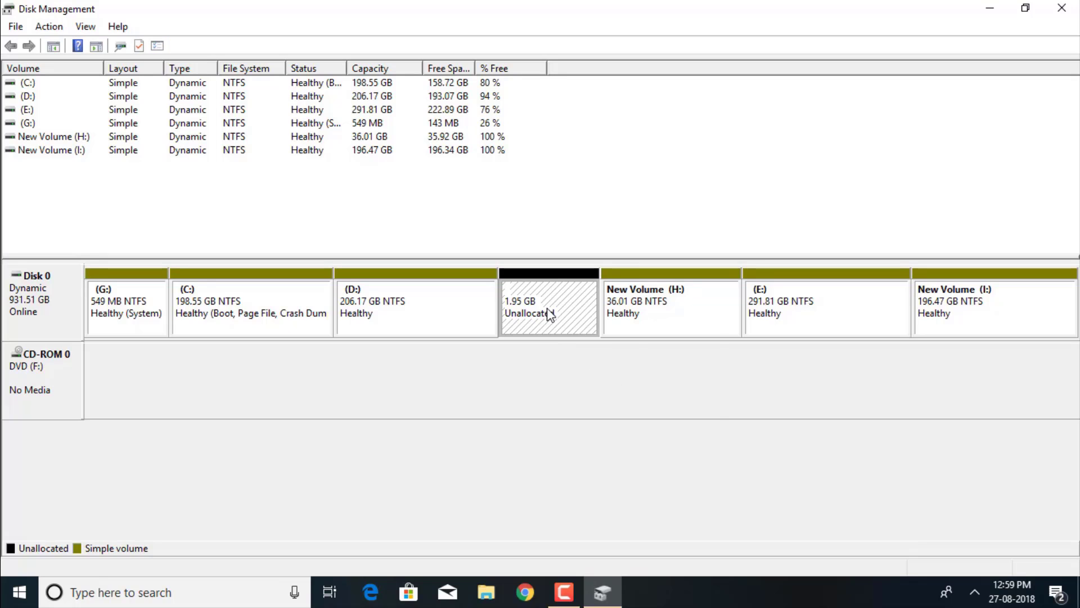
right_click(548, 308)
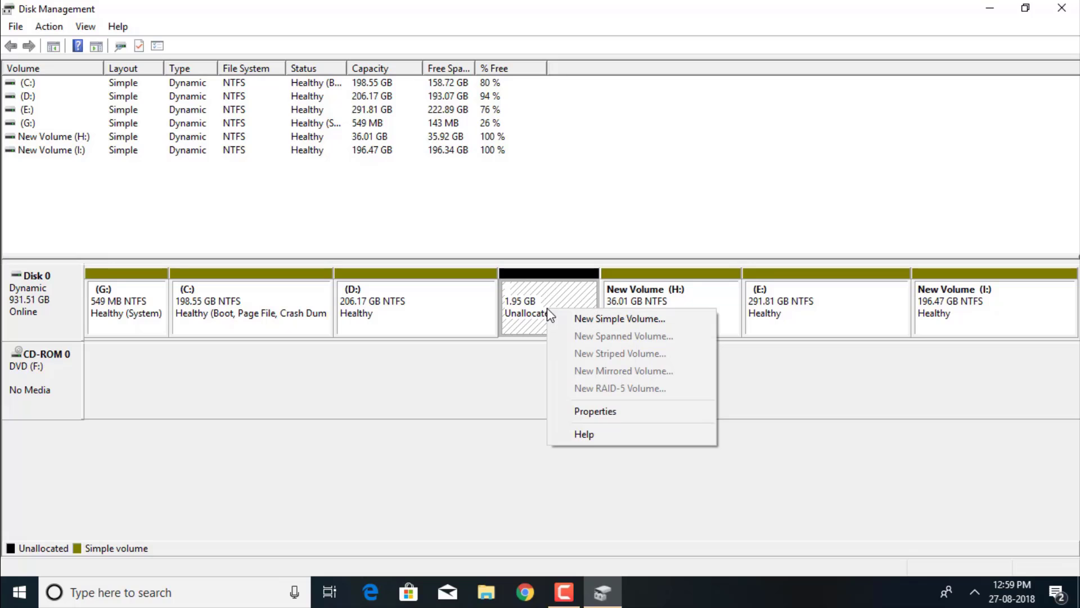
left_click(591, 322)
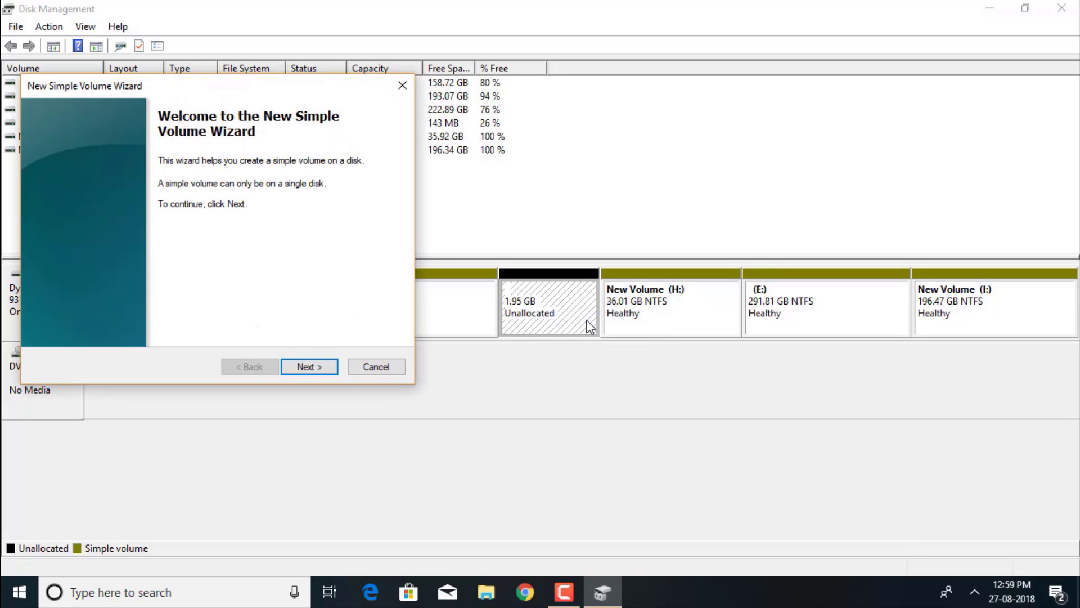
left_click(300, 368)
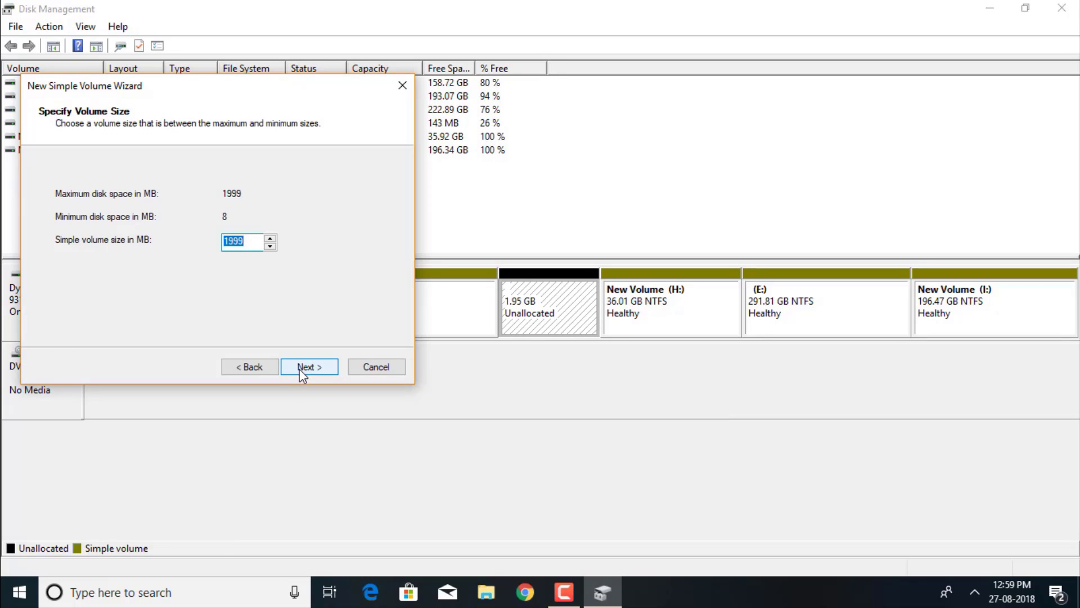
left_click(299, 368)
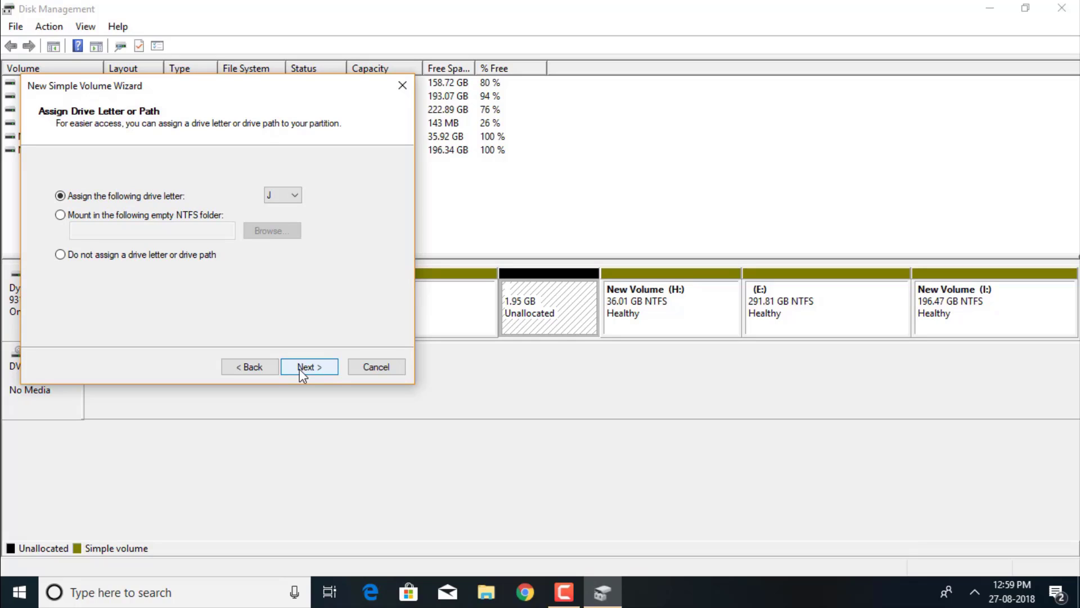
left_click(294, 194)
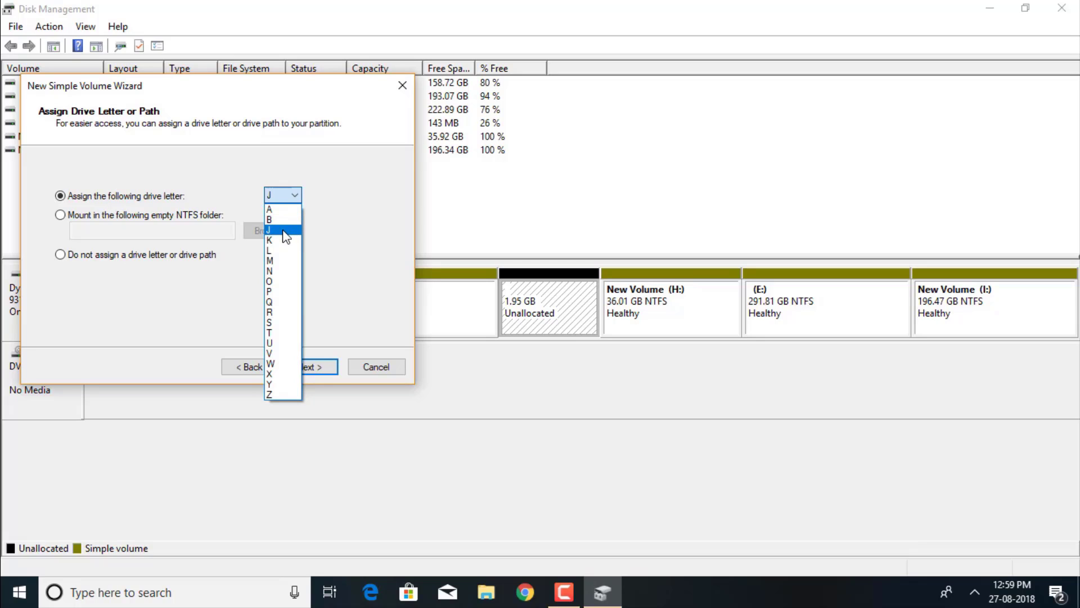
left_click(285, 231)
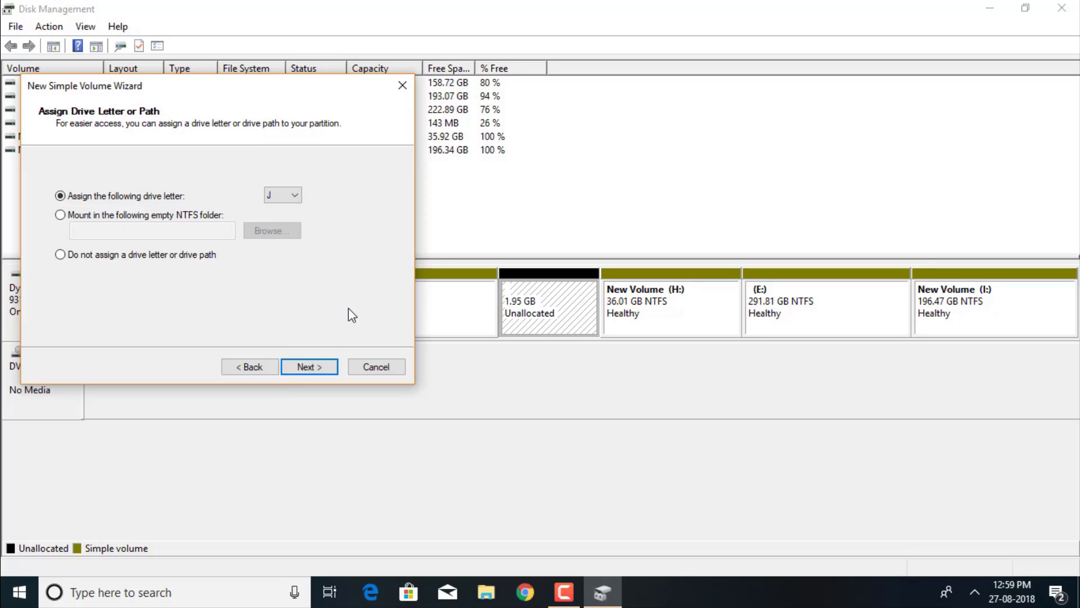
left_click(317, 368)
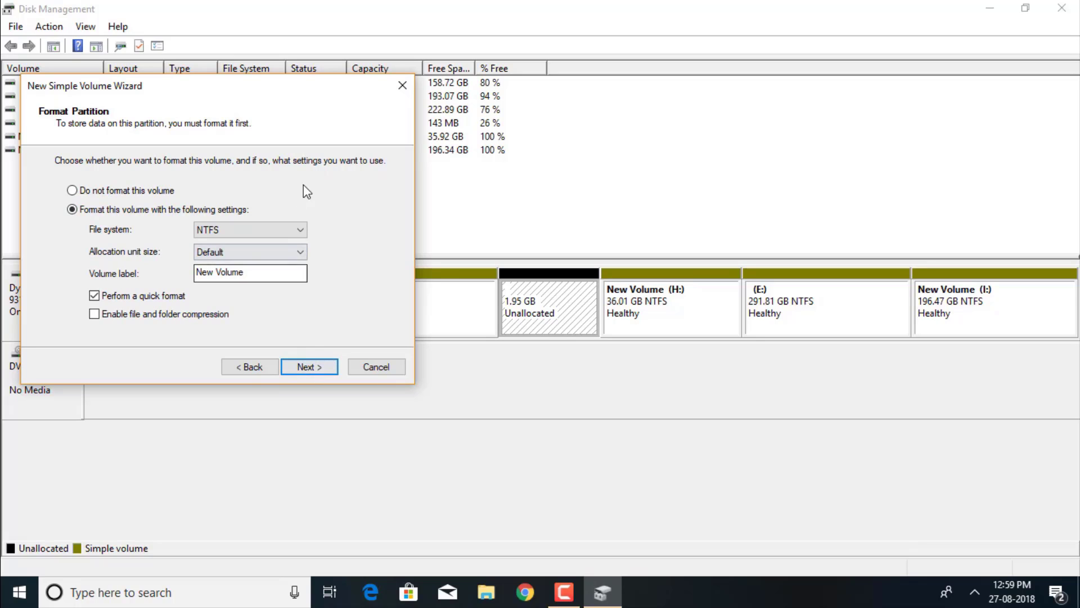
- Create the volume with a quick NTFS format, default allocation unit size and the label New Volume, and close Disk Management
left_click(299, 232)
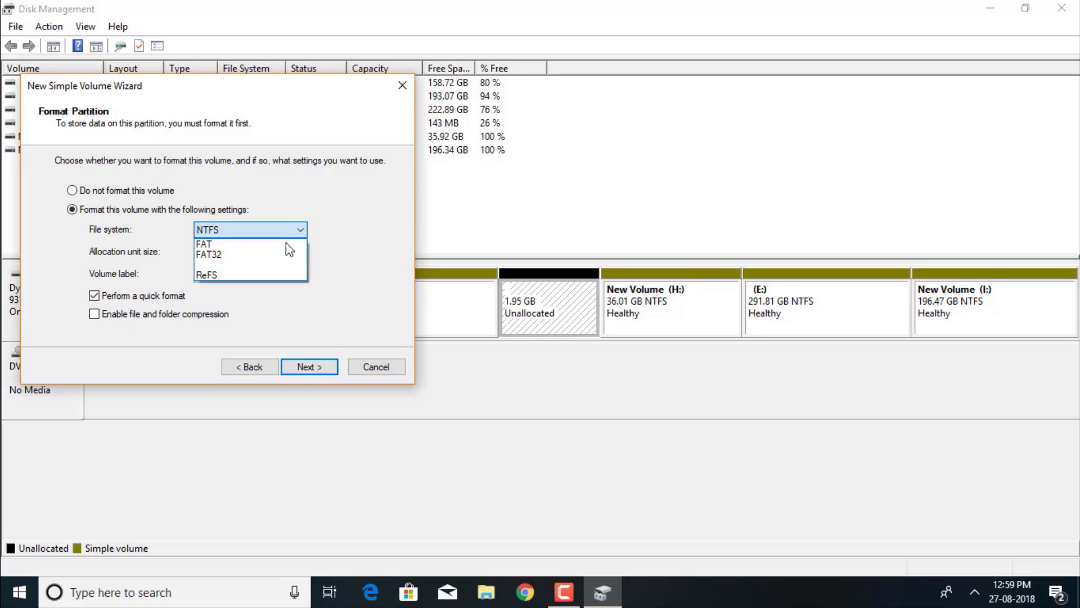
left_click(272, 264)
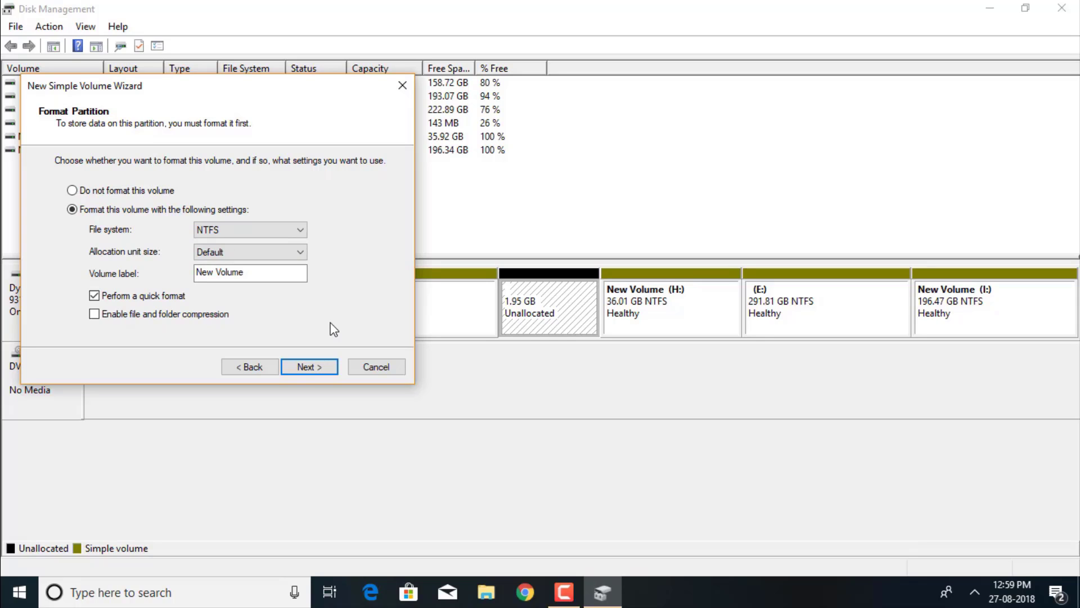
left_click(259, 274)
left_click(308, 372)
left_click(309, 366)
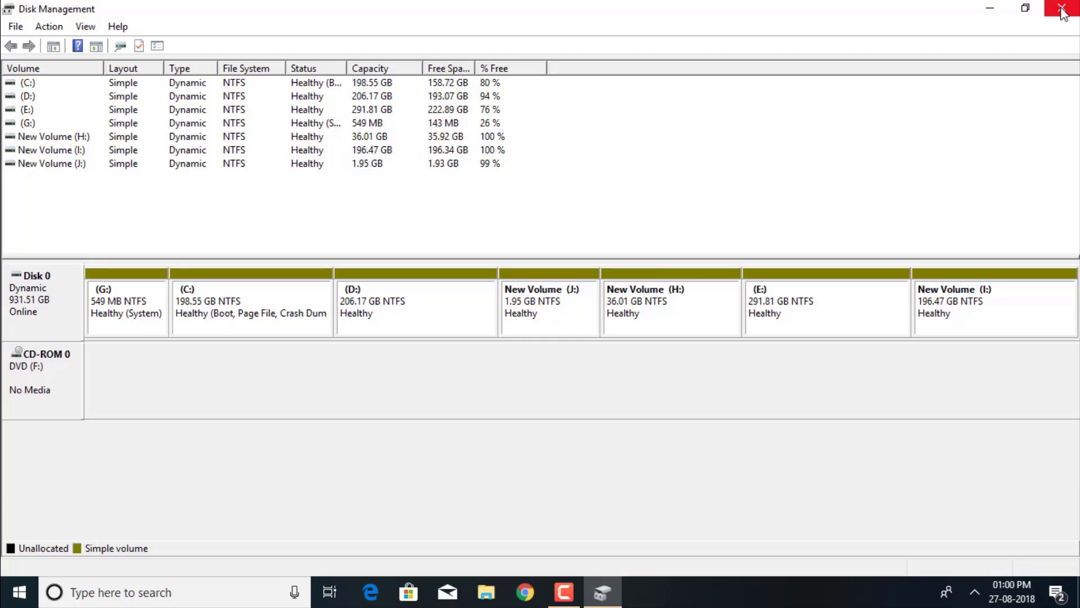
left_click(1062, 10)
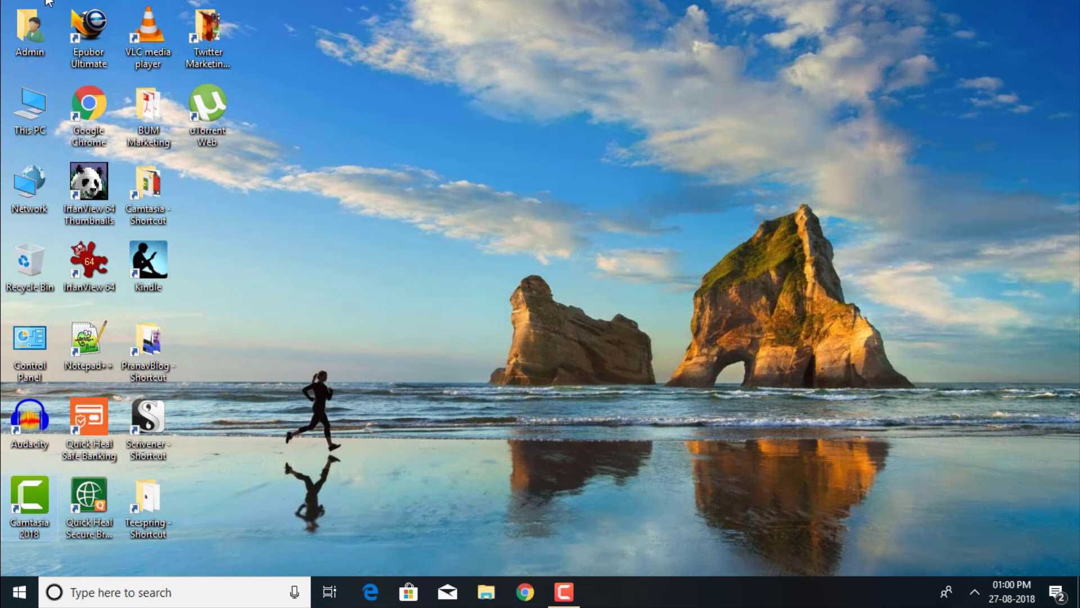
- Check the new J: drive in This PC by opening it, and close the File Explorer window
double_click(32, 103)
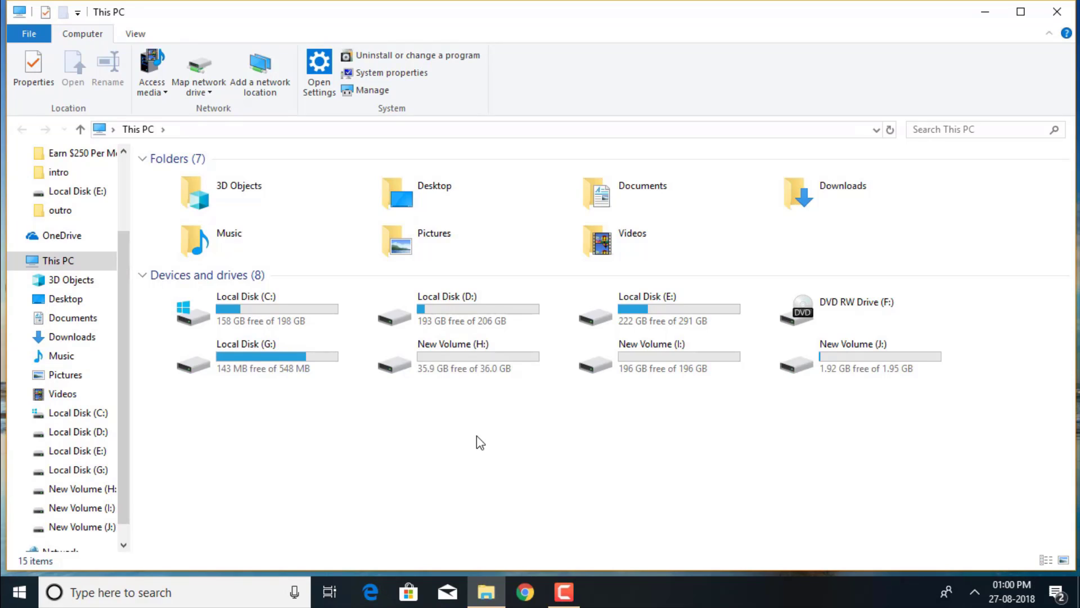
double_click(796, 369)
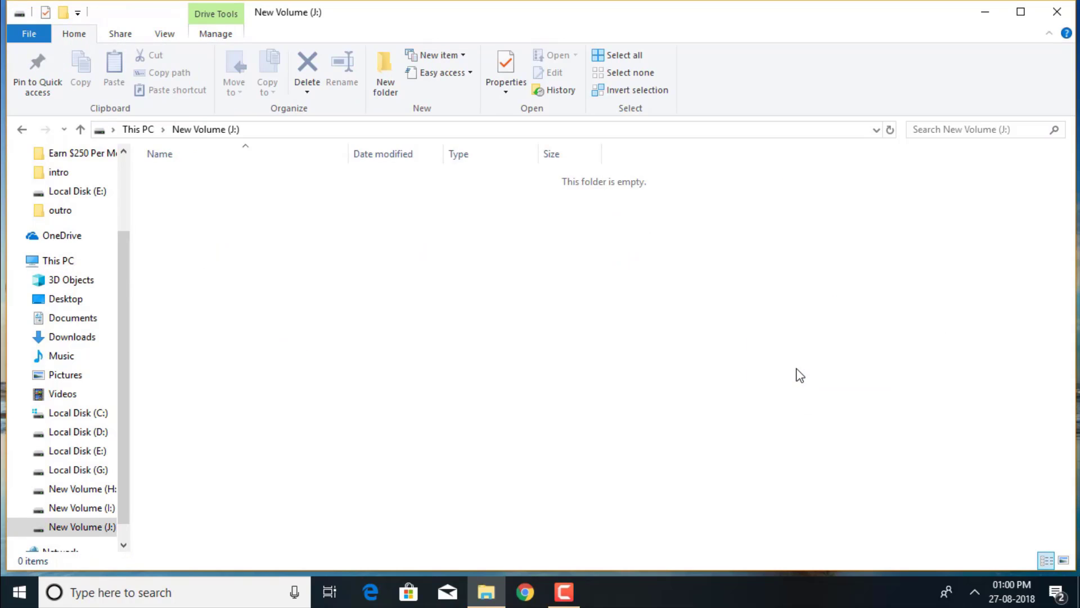
left_click(1059, 17)
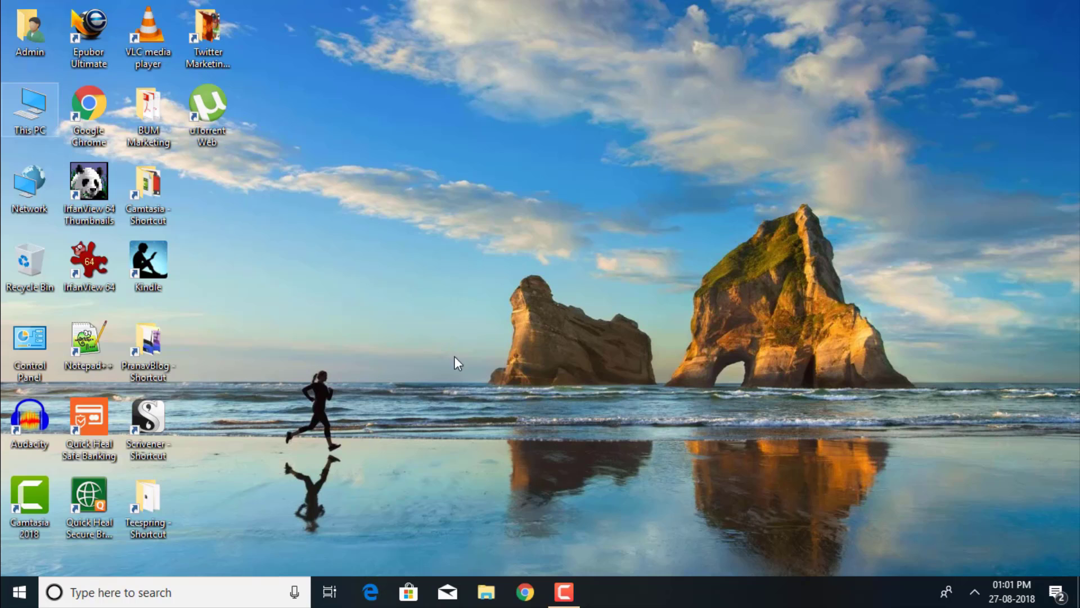
left_click(564, 596)
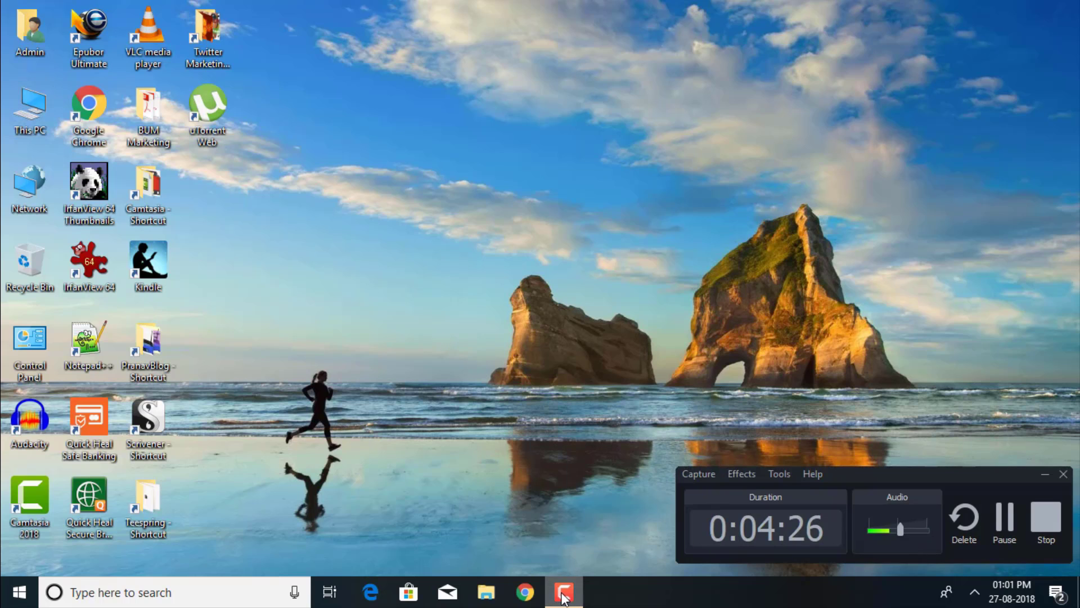
left_click(1043, 520)
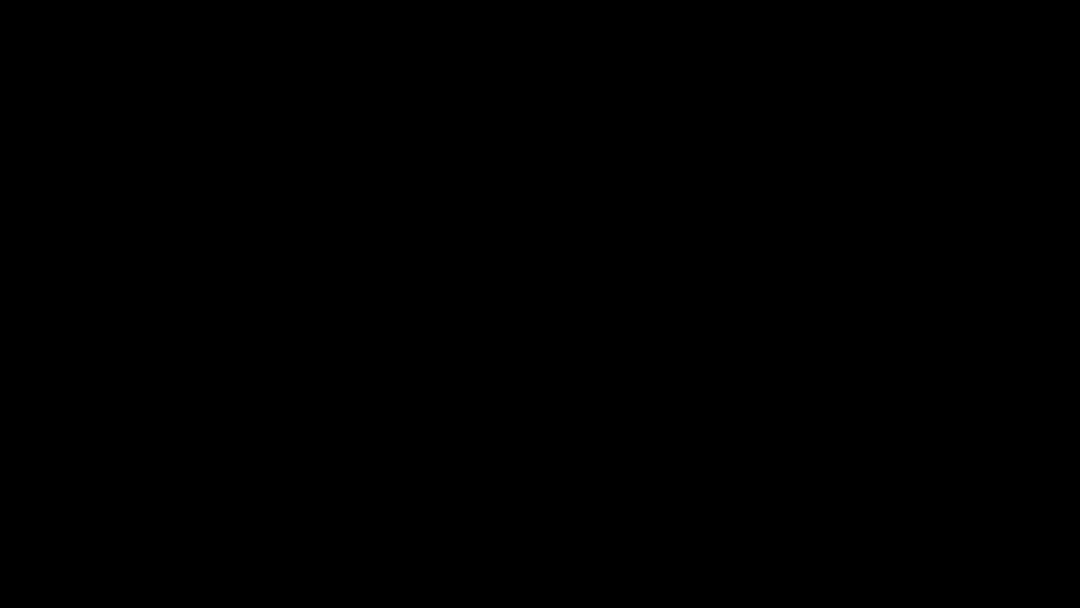